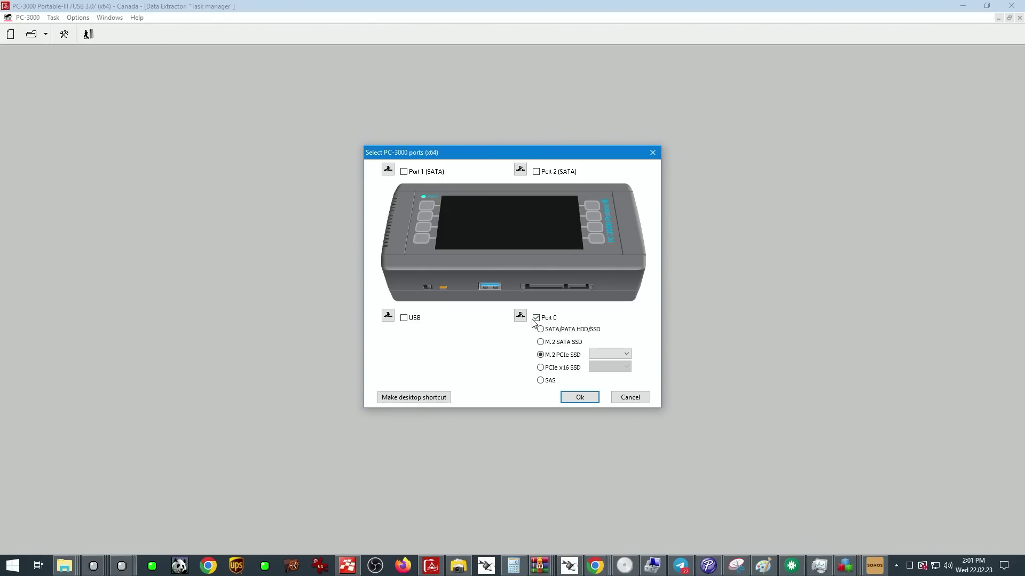
# - Enable the Port 2 SATA port and set the M.2 PCIe SSD mode to Detect
pyautogui.click(536, 172)
pyautogui.click(612, 354)
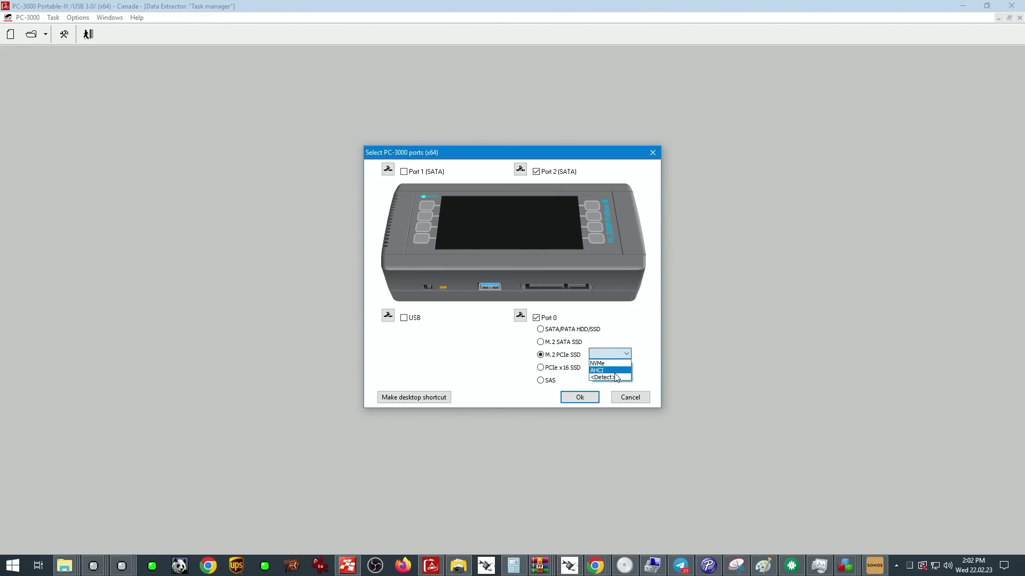
pyautogui.click(608, 377)
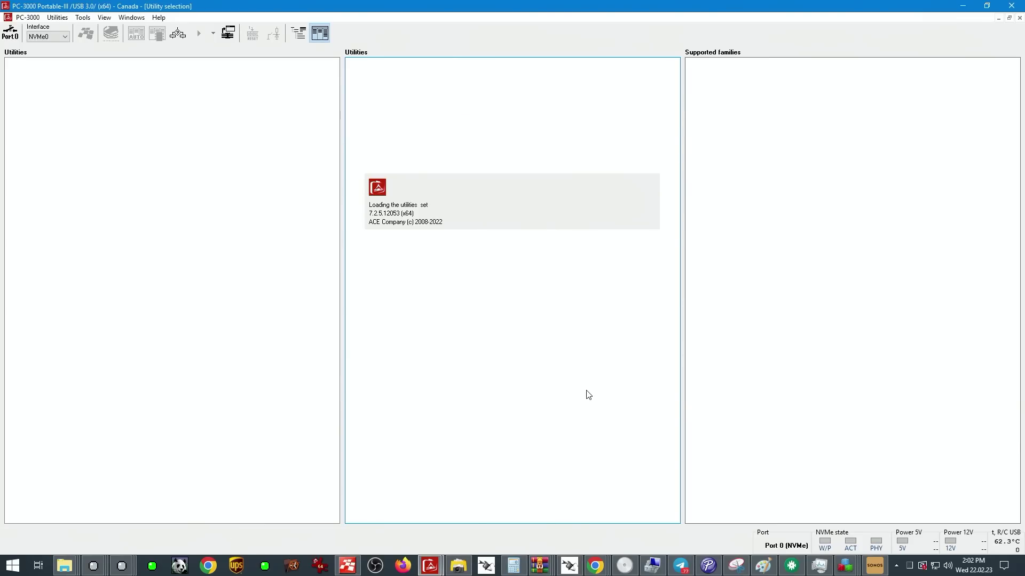
# - Power up Port 0, launch the Universal NVMe SSD Utility and inspect sectors in Sector edit
pyautogui.click(12, 34)
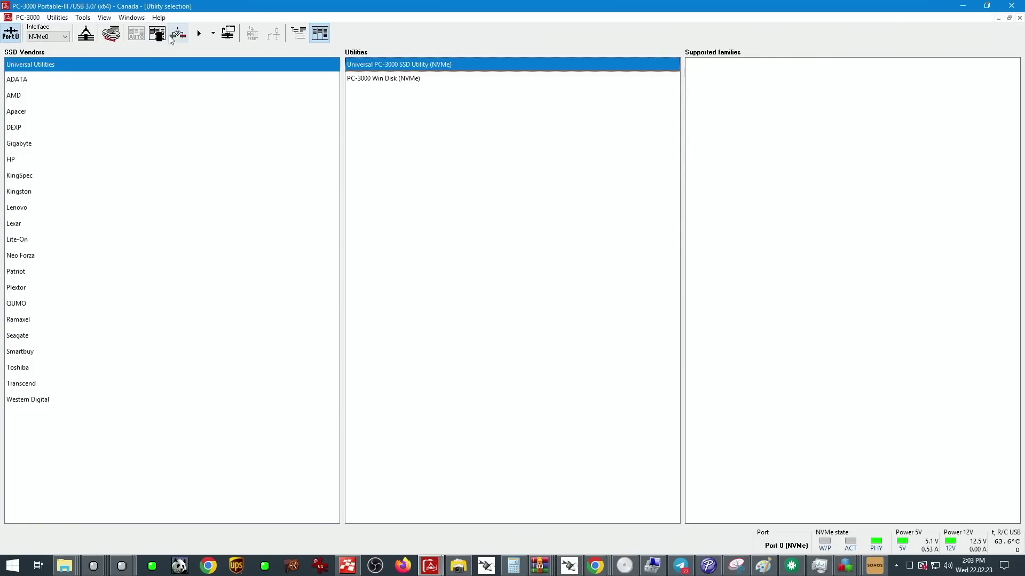
pyautogui.click(198, 36)
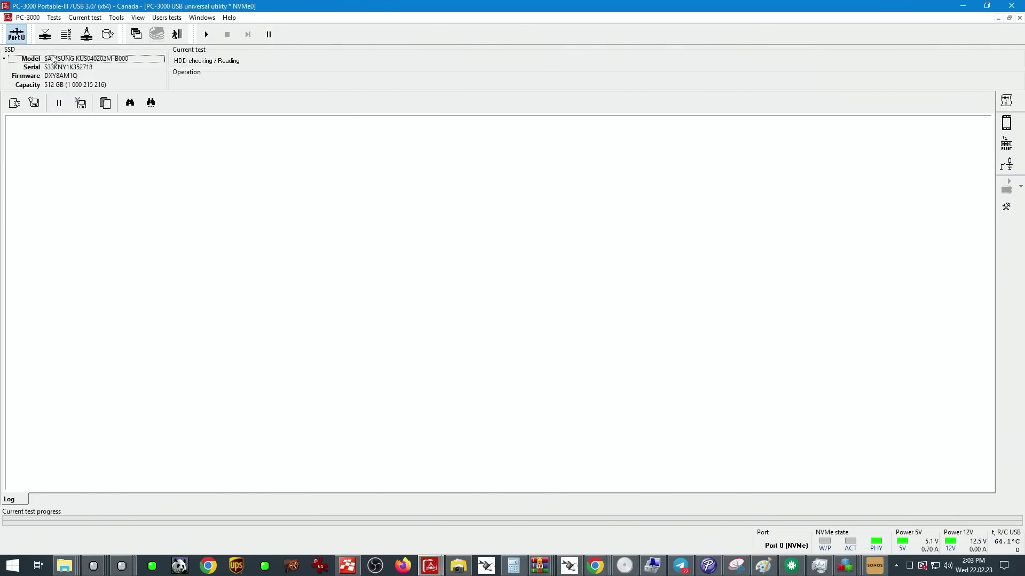
pyautogui.click(116, 18)
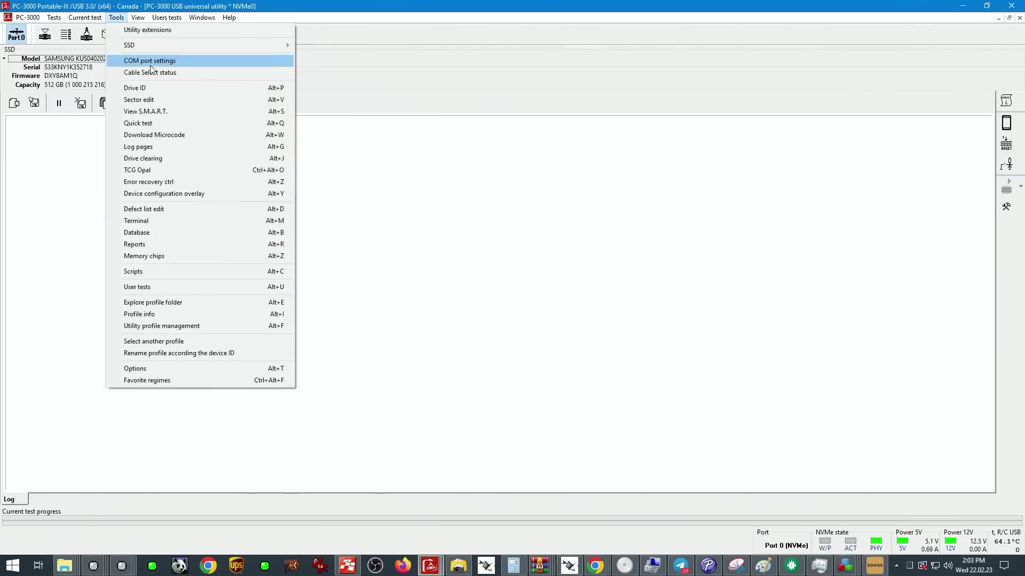
pyautogui.click(177, 99)
pyautogui.click(524, 296)
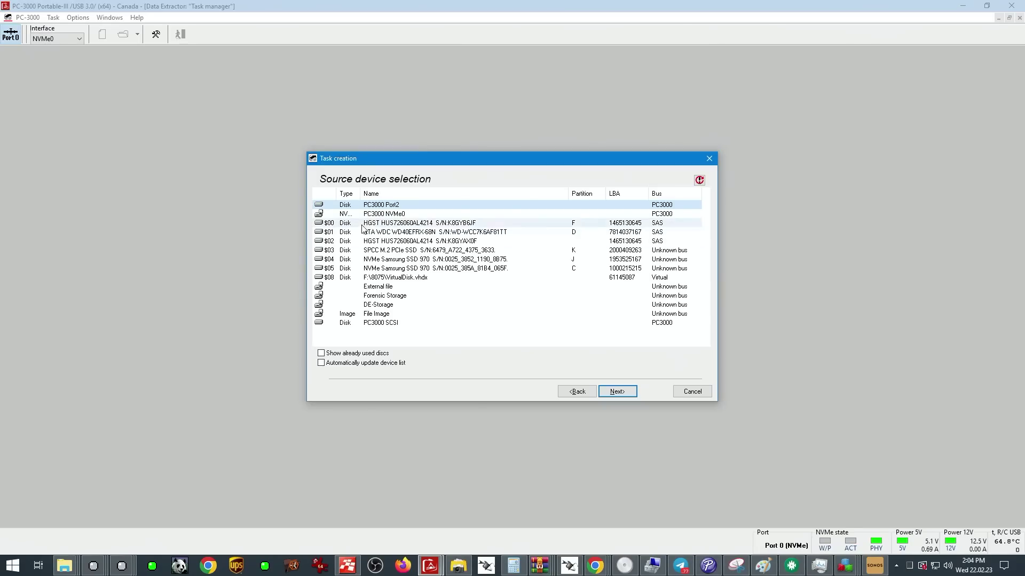
# - Create a Make data copy task from PC3000 NVMe0 to destination PC3000 Port2
pyautogui.click(396, 215)
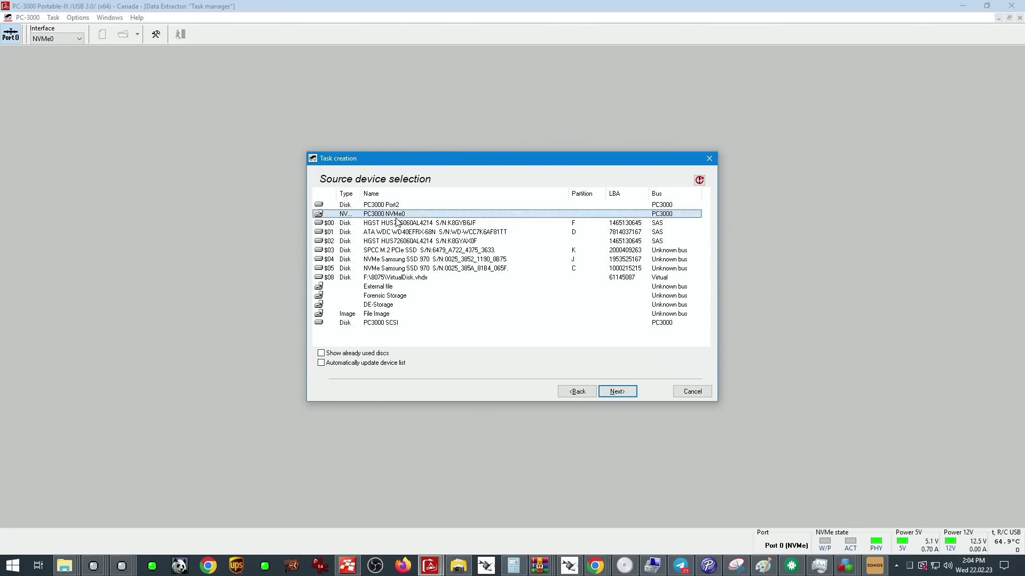
pyautogui.click(624, 393)
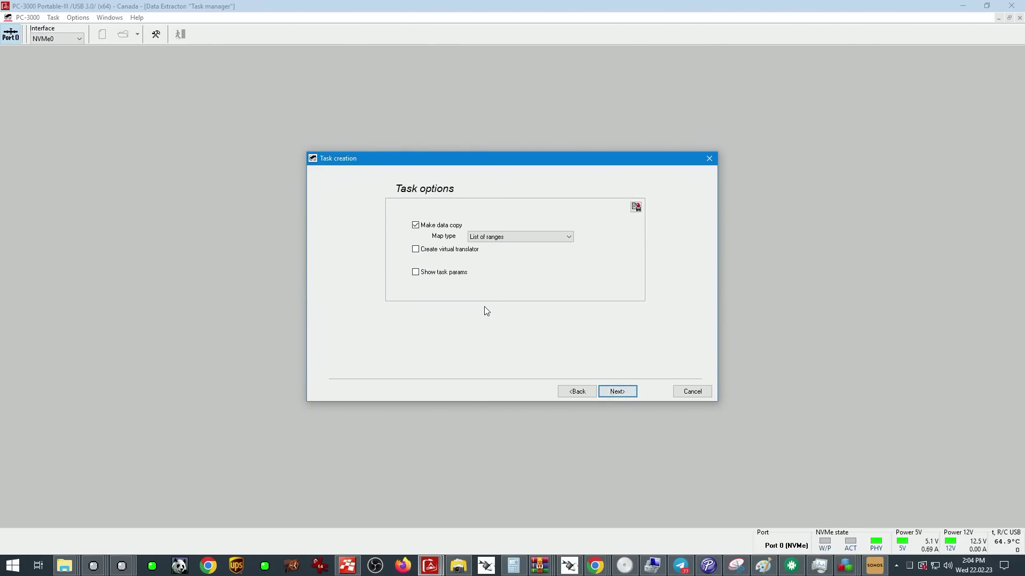
pyautogui.click(619, 392)
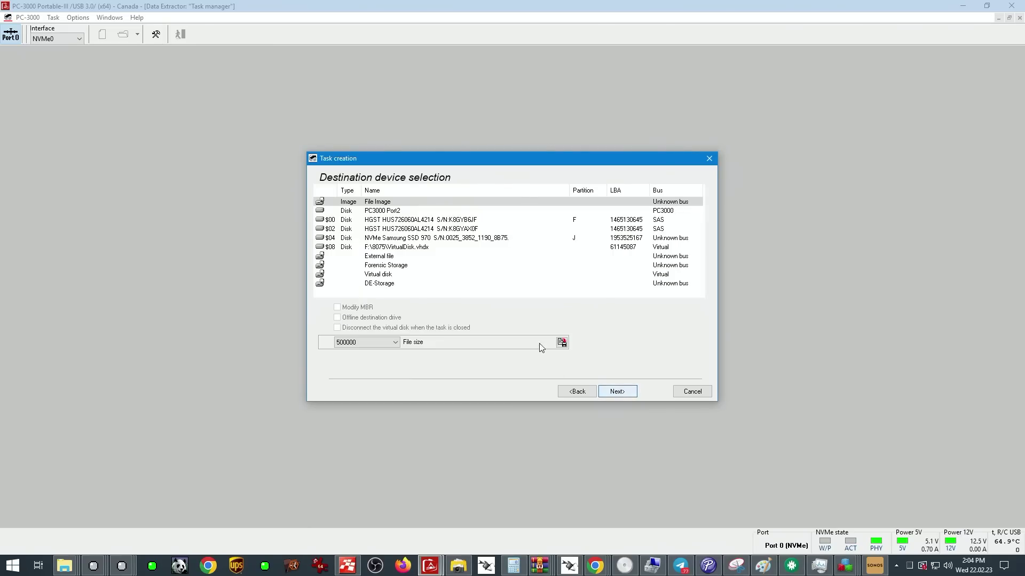
pyautogui.click(608, 391)
pyautogui.click(617, 391)
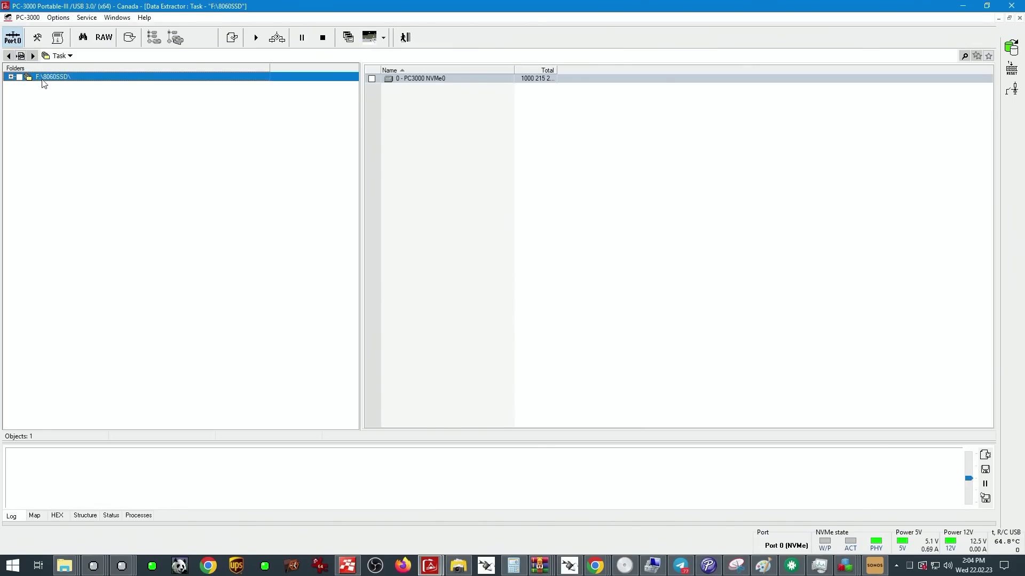
# - Expand the task tree through PC3000 NVMe0 to the EFI GPT partition list
pyautogui.click(10, 77)
pyautogui.click(40, 86)
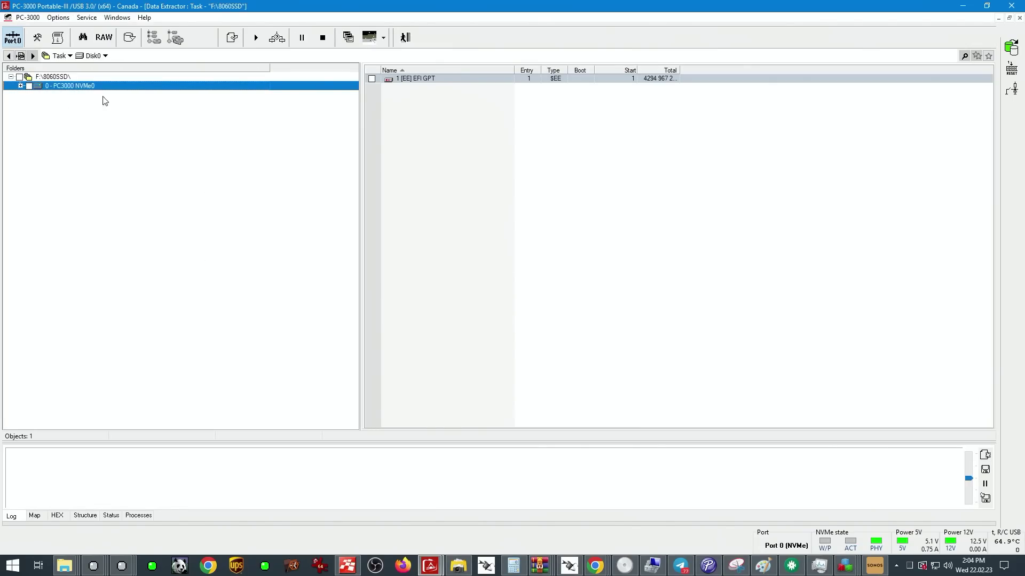
pyautogui.click(20, 86)
pyautogui.click(35, 95)
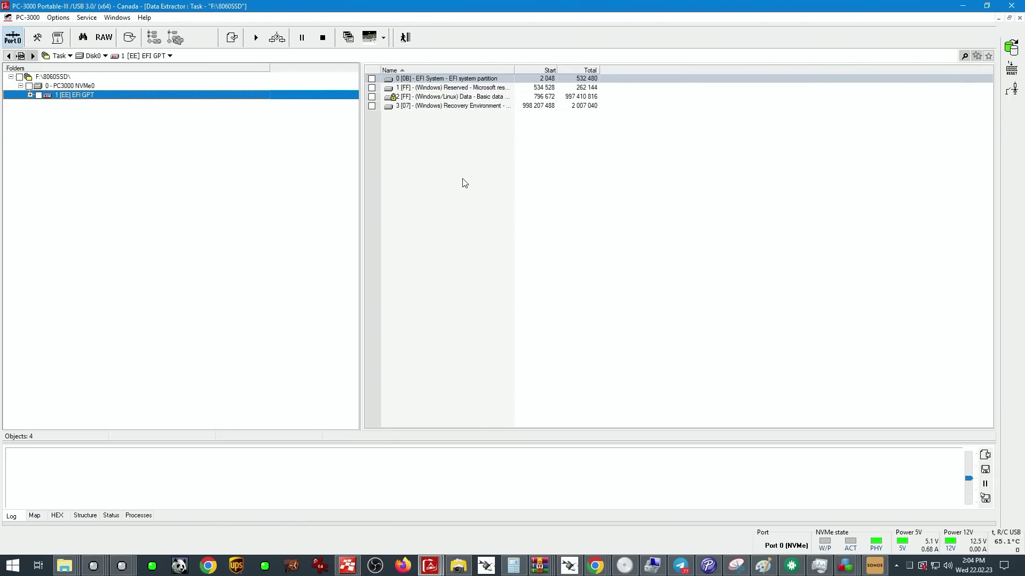
# - Decrypt the BitLocker data partition and open the new drive's NTFS volume
pyautogui.doubleClick(480, 98)
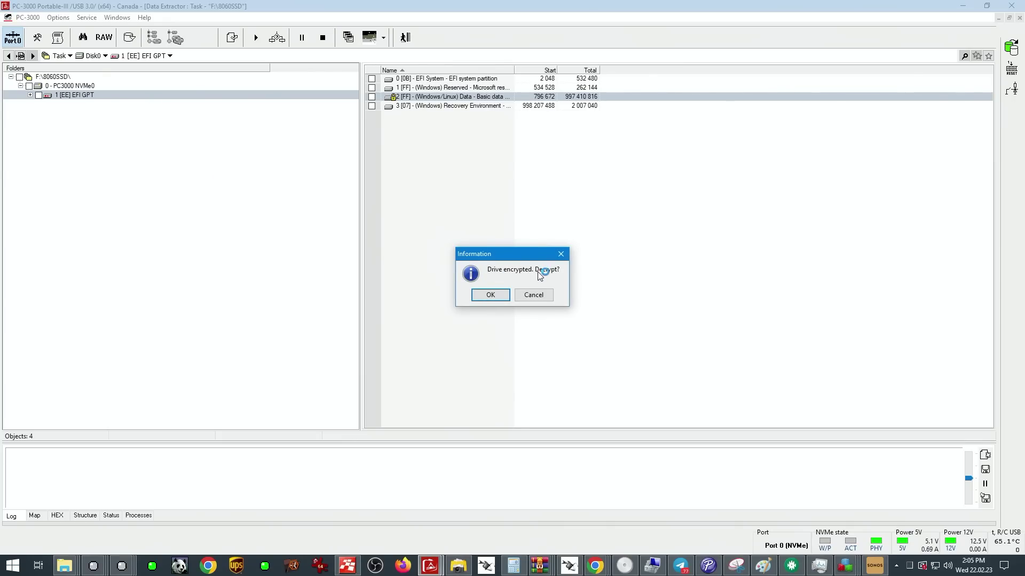
pyautogui.click(476, 297)
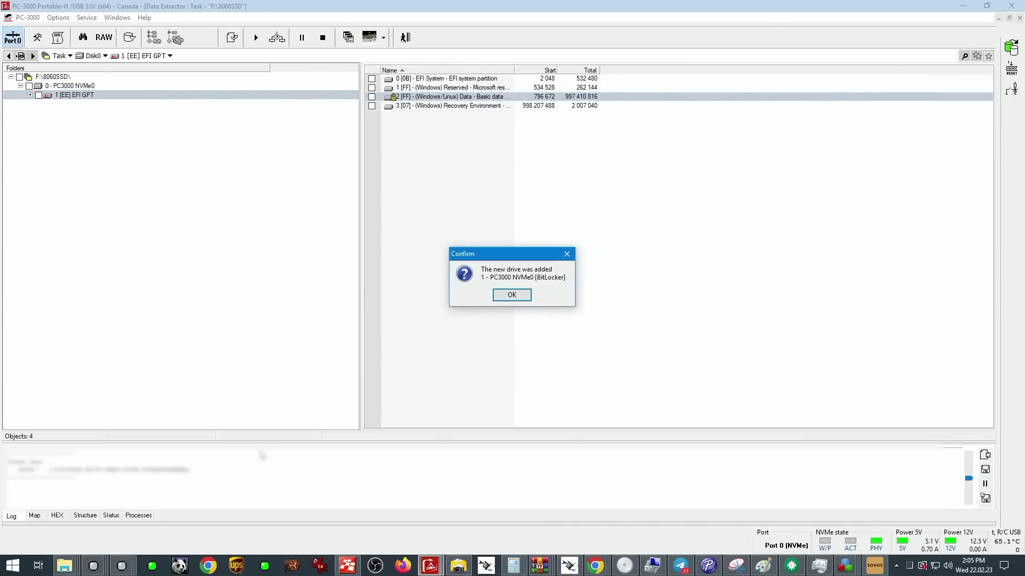
pyautogui.click(524, 297)
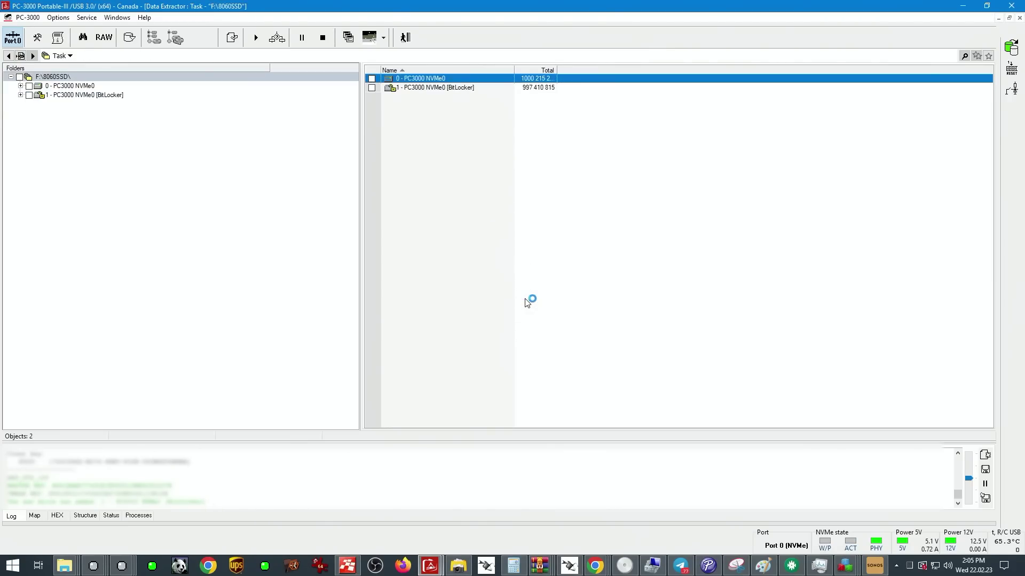
pyautogui.click(20, 94)
pyautogui.click(63, 104)
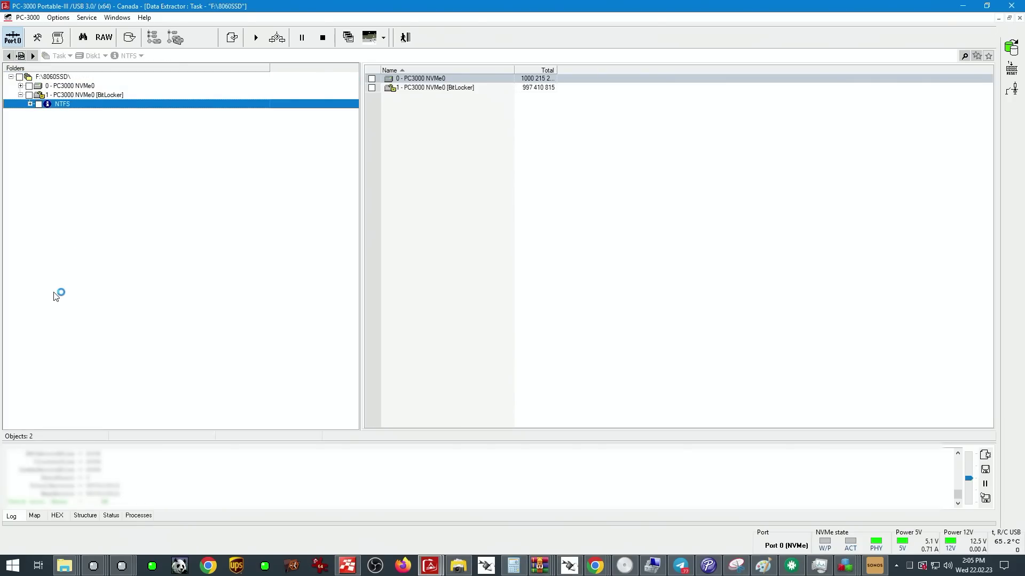
# - Show the MFT map of the NTFS Local Disk
pyautogui.rightClick(62, 105)
pyautogui.moveTo(110, 279)
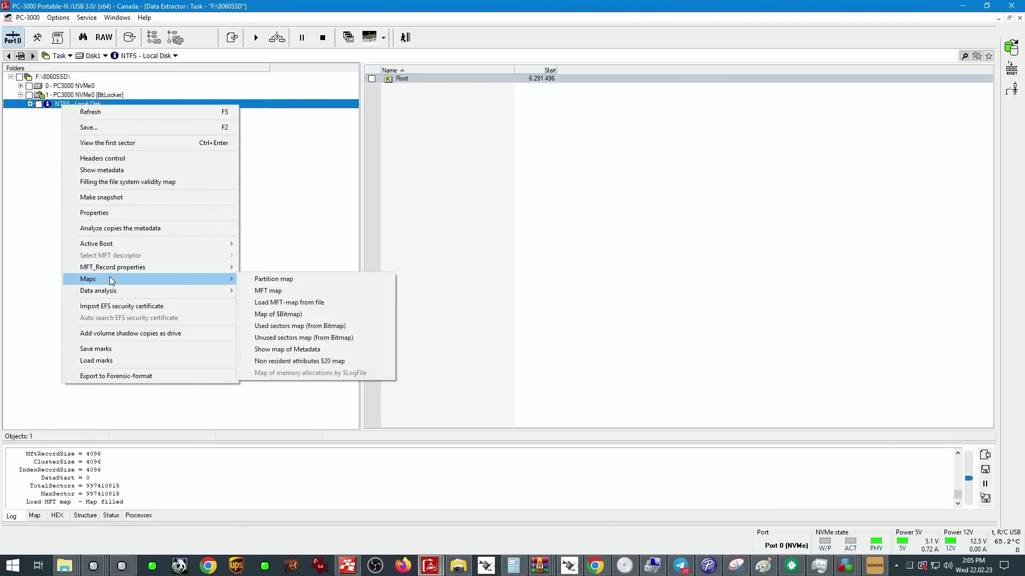
pyautogui.click(283, 291)
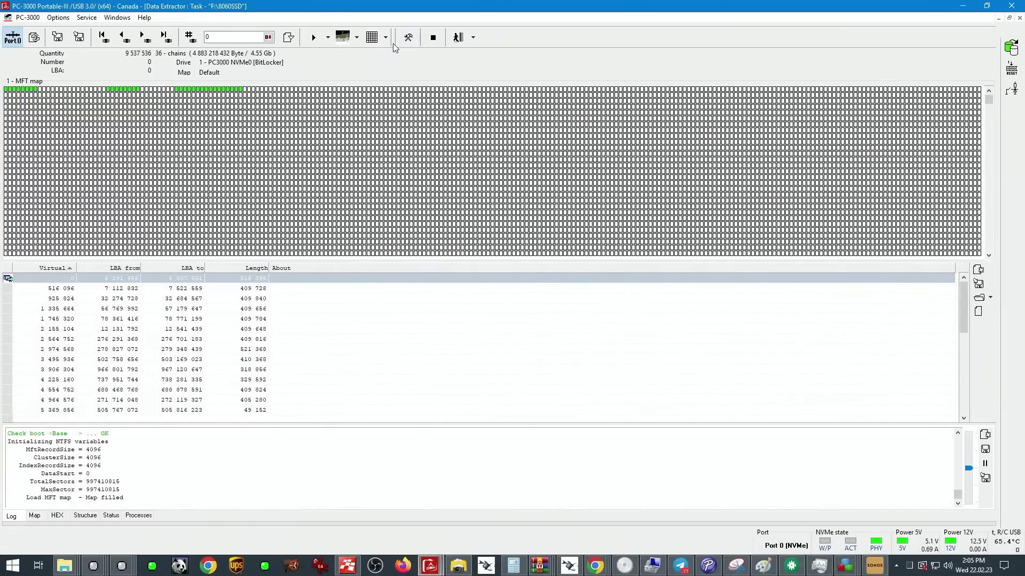
# - Select all MFT map chains and create a submap using drive info
pyautogui.click(176, 339)
pyautogui.hotkey('ctrl', 'a')
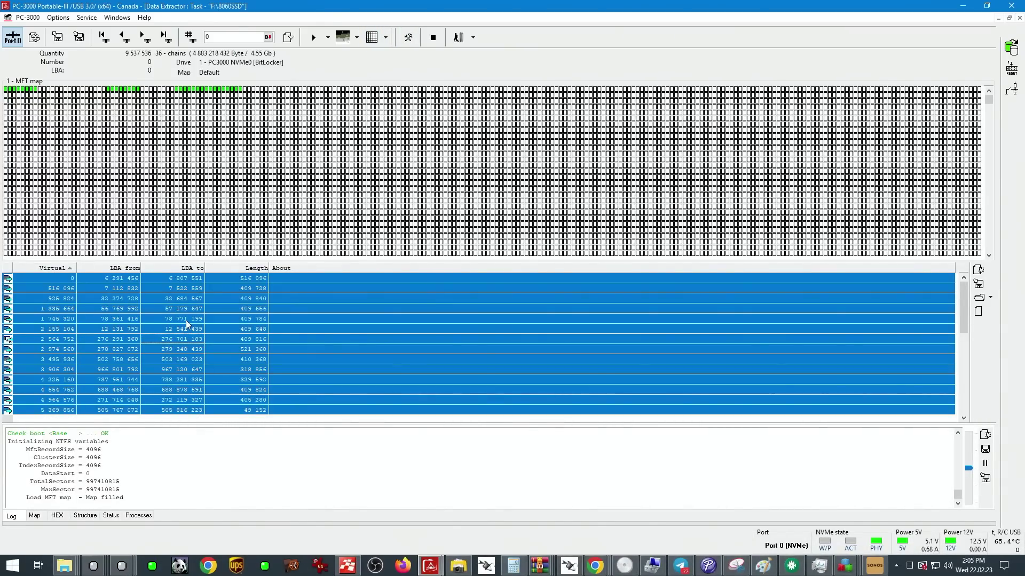
pyautogui.rightClick(186, 320)
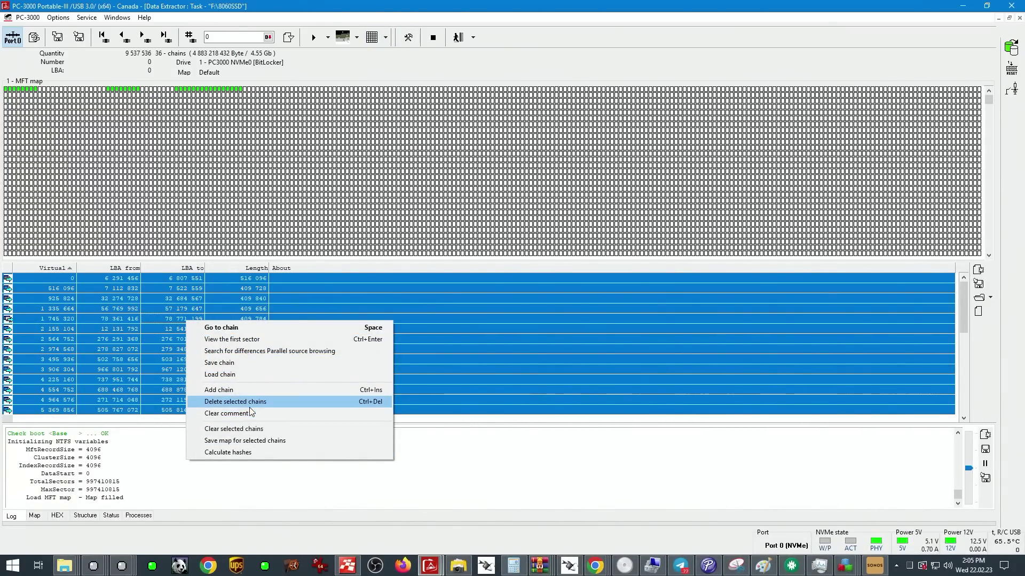
pyautogui.click(386, 39)
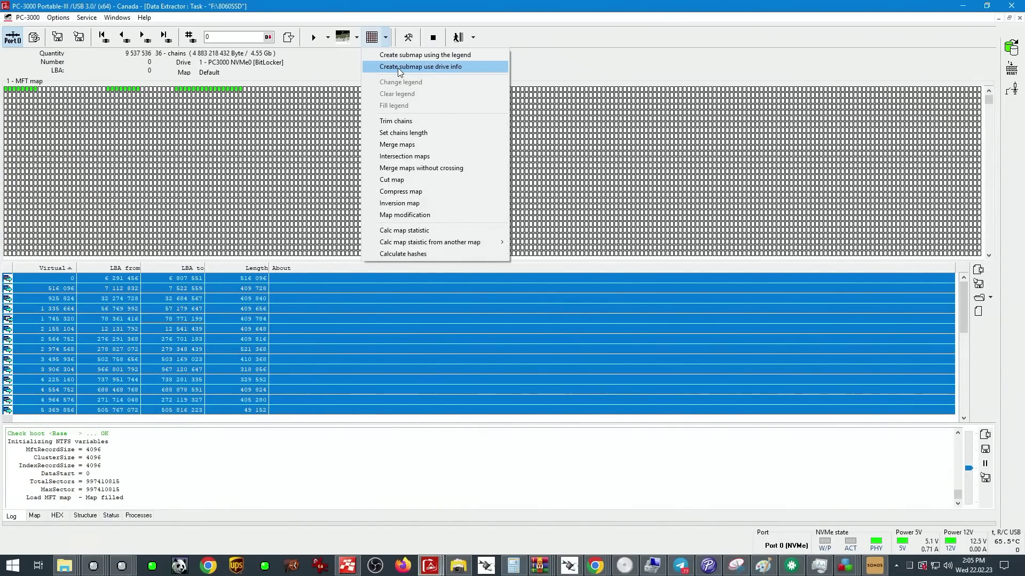
pyautogui.click(398, 68)
# - Select all submap chains and browse the map and data copy operation lists without choosing
pyautogui.click(234, 300)
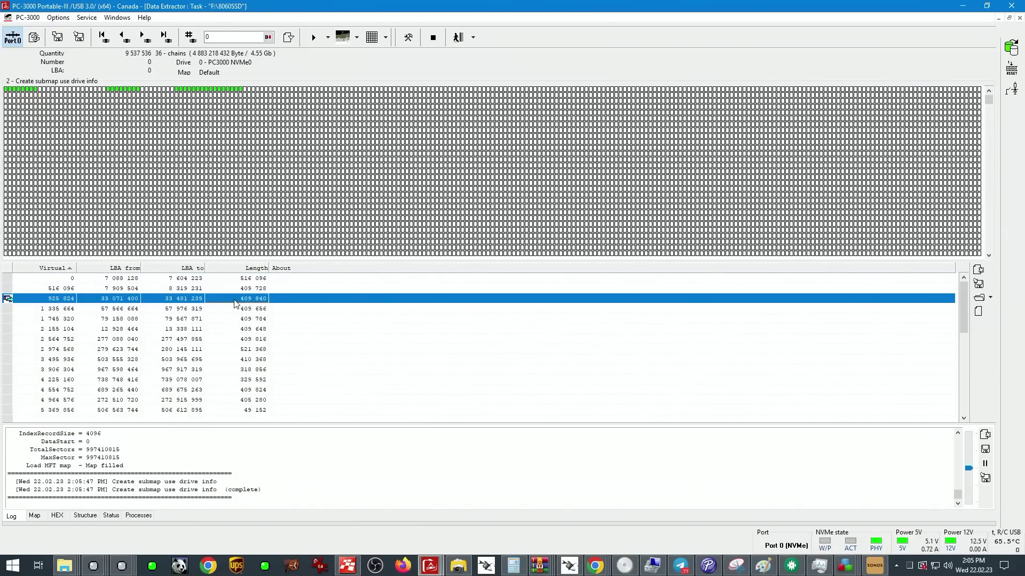
pyautogui.hotkey('ctrl', 'a')
pyautogui.rightClick(238, 298)
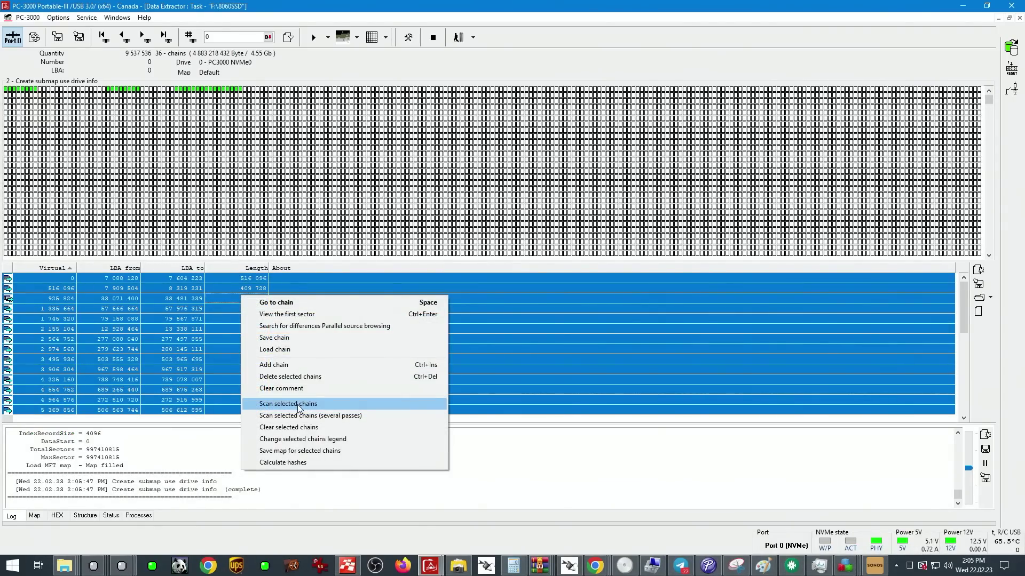
pyautogui.click(385, 37)
pyautogui.click(327, 42)
pyautogui.click(327, 39)
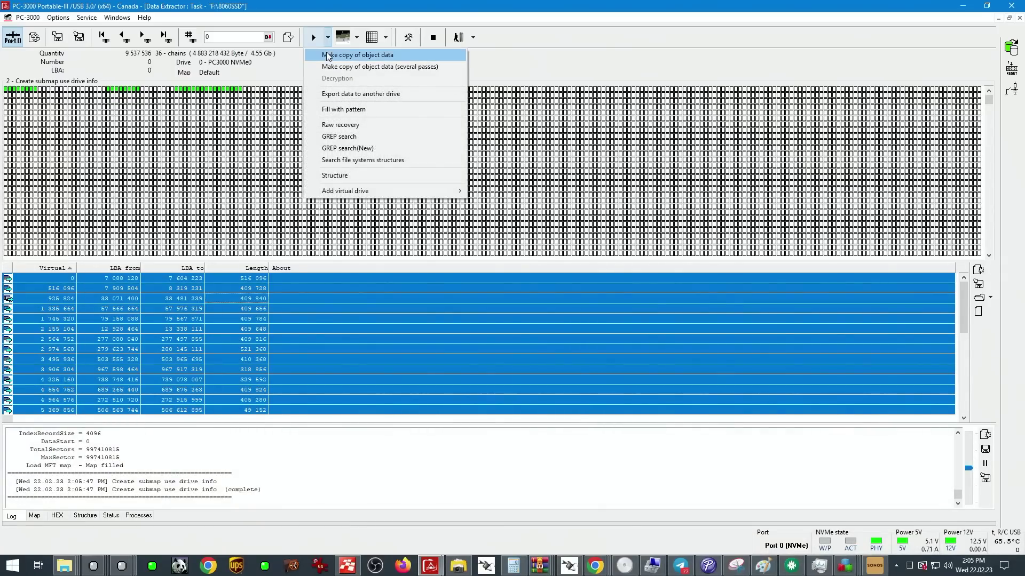
pyautogui.click(529, 52)
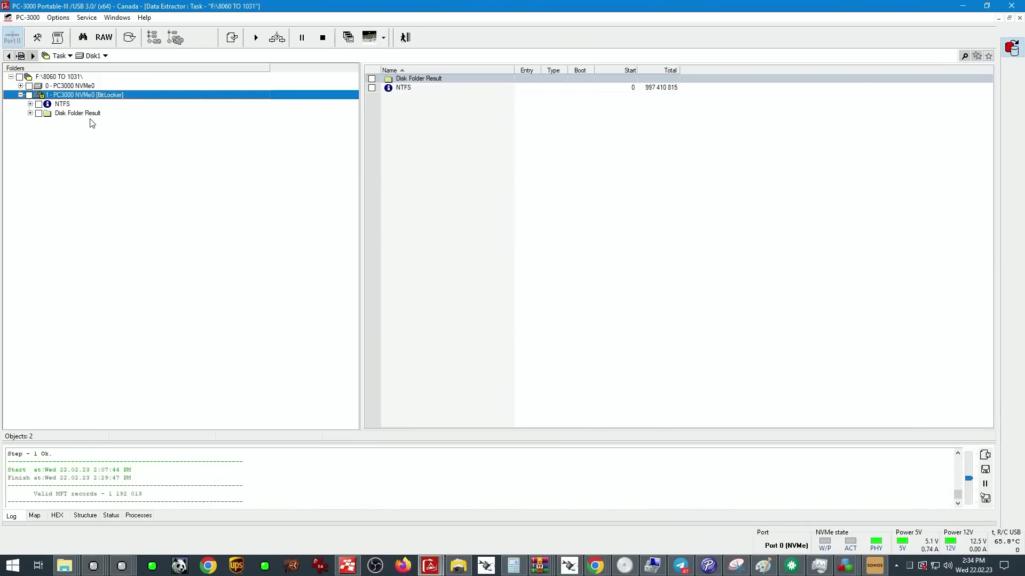
# - Expand Disk Folder Result through the disk analysis attempt results down to Root
pyautogui.click(85, 113)
pyautogui.click(30, 113)
pyautogui.click(120, 123)
pyautogui.click(40, 122)
pyautogui.click(110, 131)
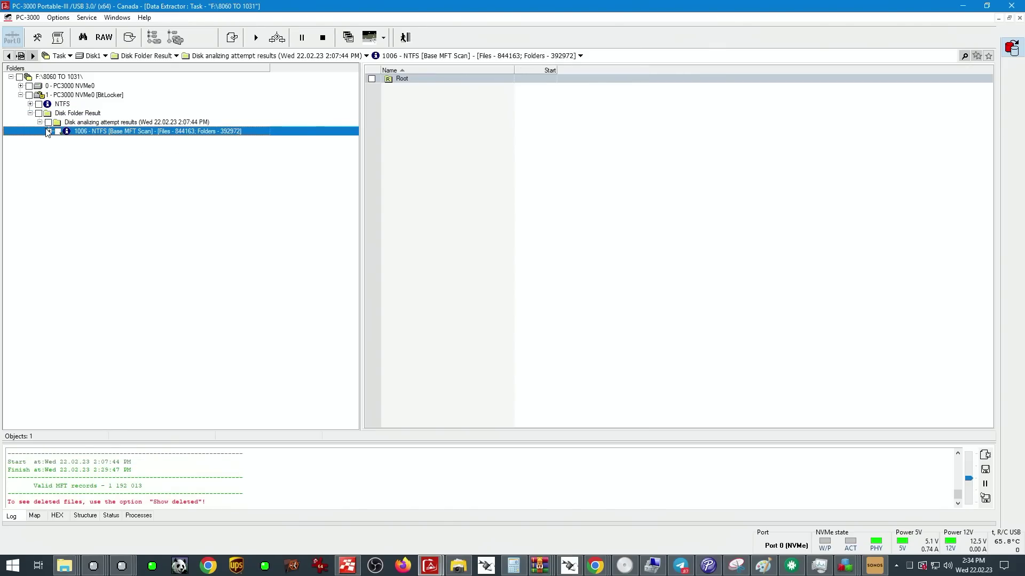
pyautogui.click(49, 132)
pyautogui.click(90, 141)
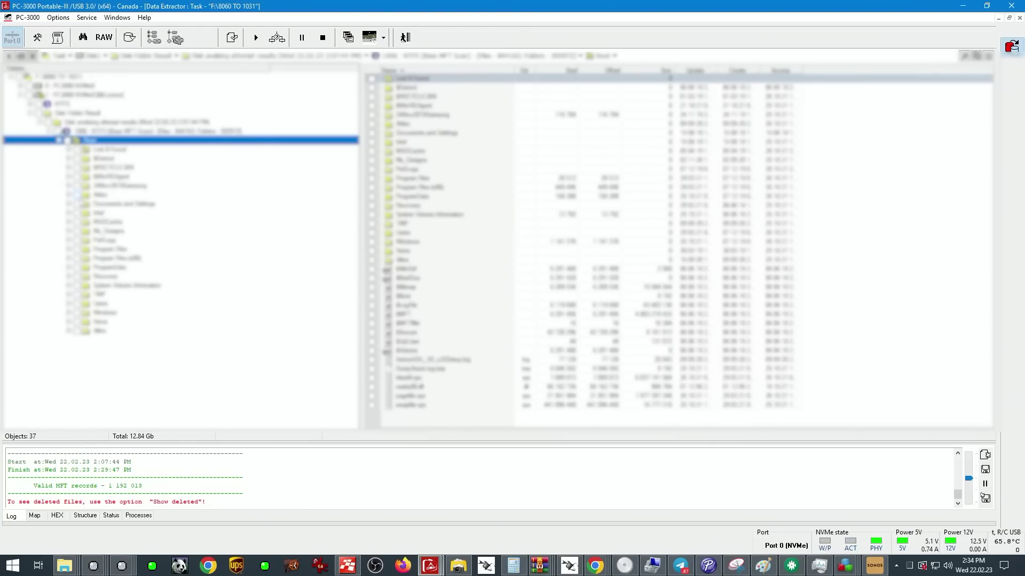
# - Expand Users, tick the user profile folder for extraction and bring up its actions
pyautogui.click(103, 304)
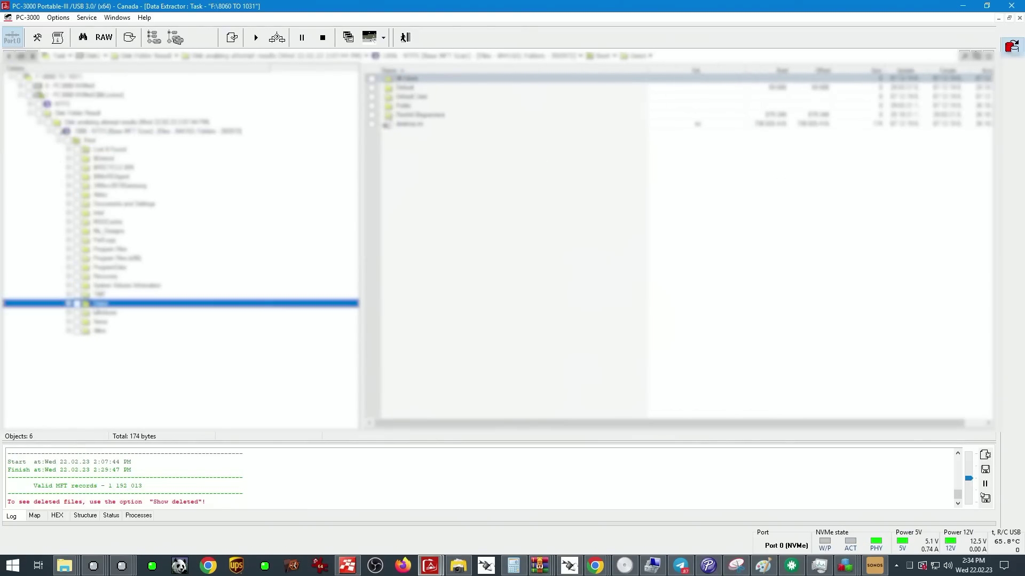
pyautogui.click(68, 303)
pyautogui.click(79, 350)
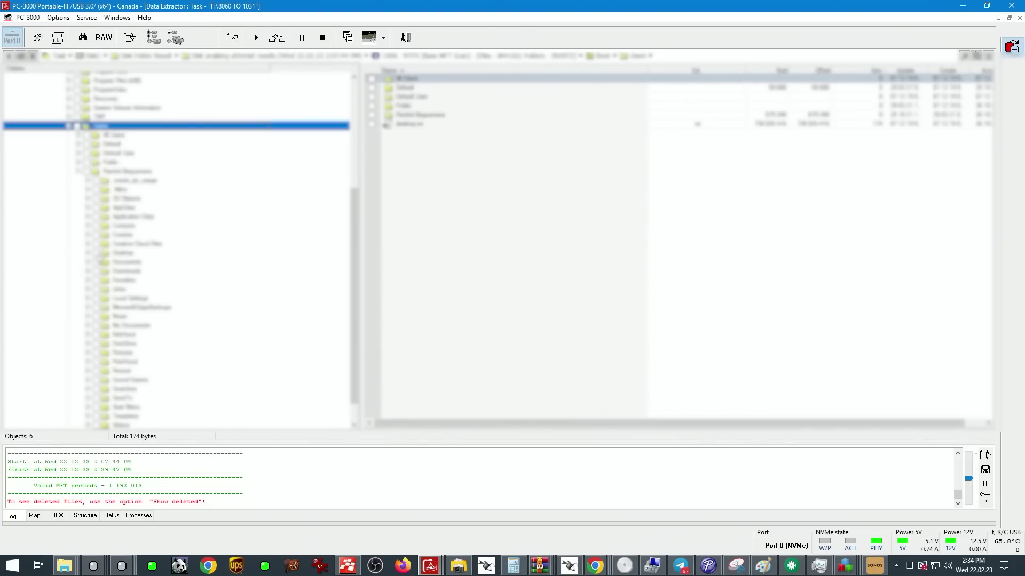
pyautogui.click(87, 171)
pyautogui.rightClick(121, 172)
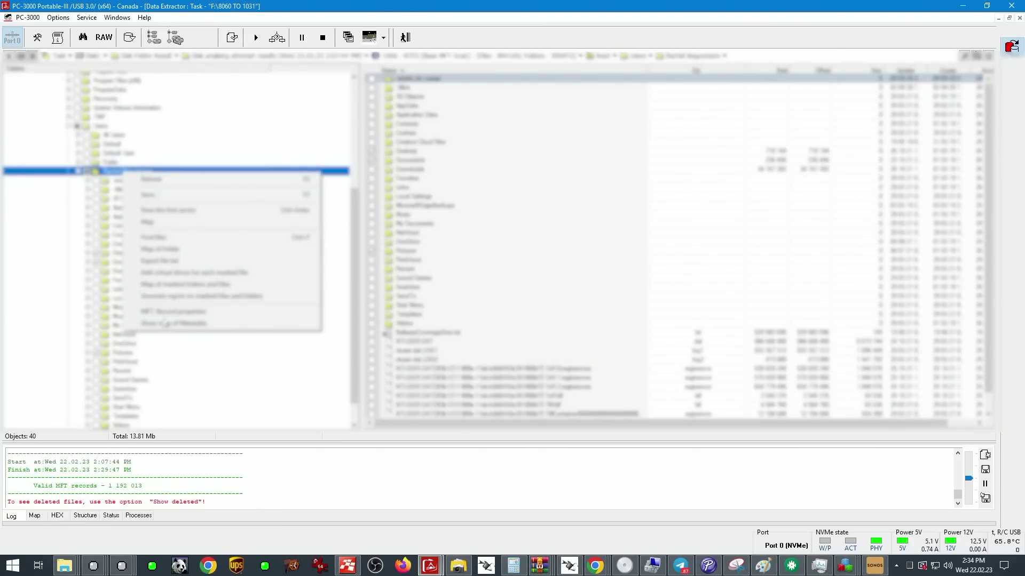
# - Build a map of the marked folders and files and create its image
pyautogui.click(192, 284)
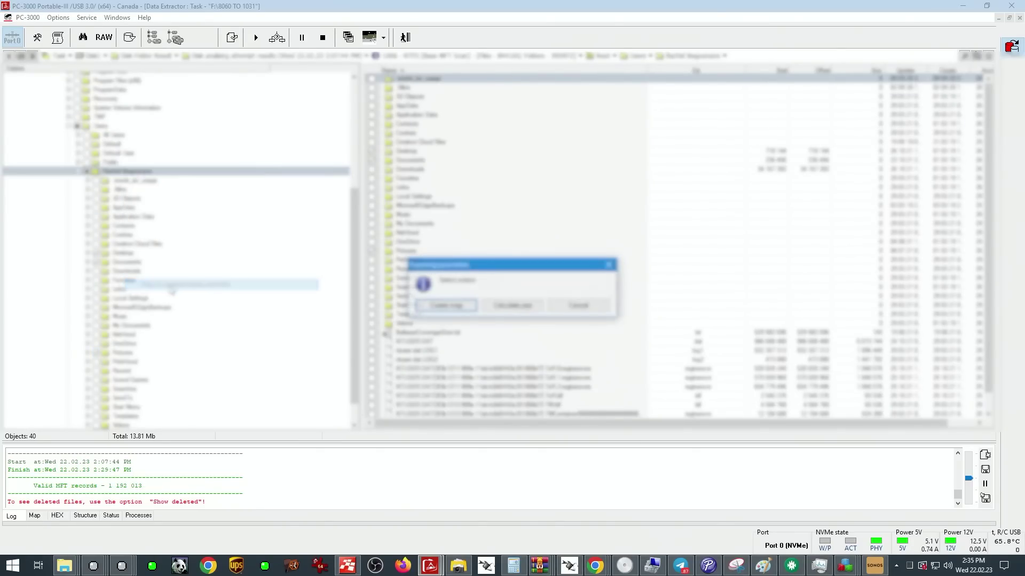
pyautogui.click(463, 309)
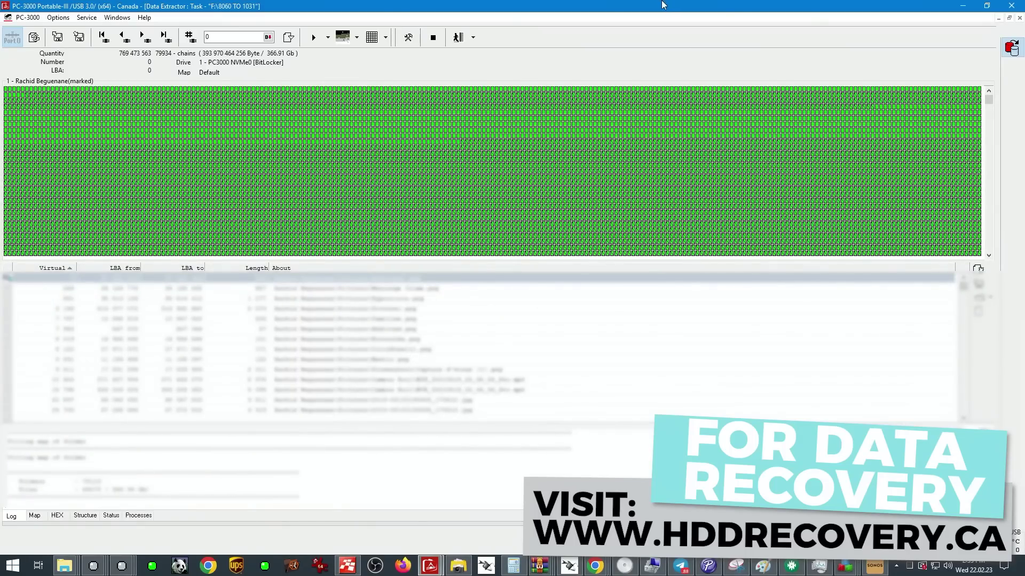
# - Convert the folder map into a submap using drive info
pyautogui.moveTo(987, 101); pyautogui.dragTo(994, 251)
pyautogui.click(386, 42)
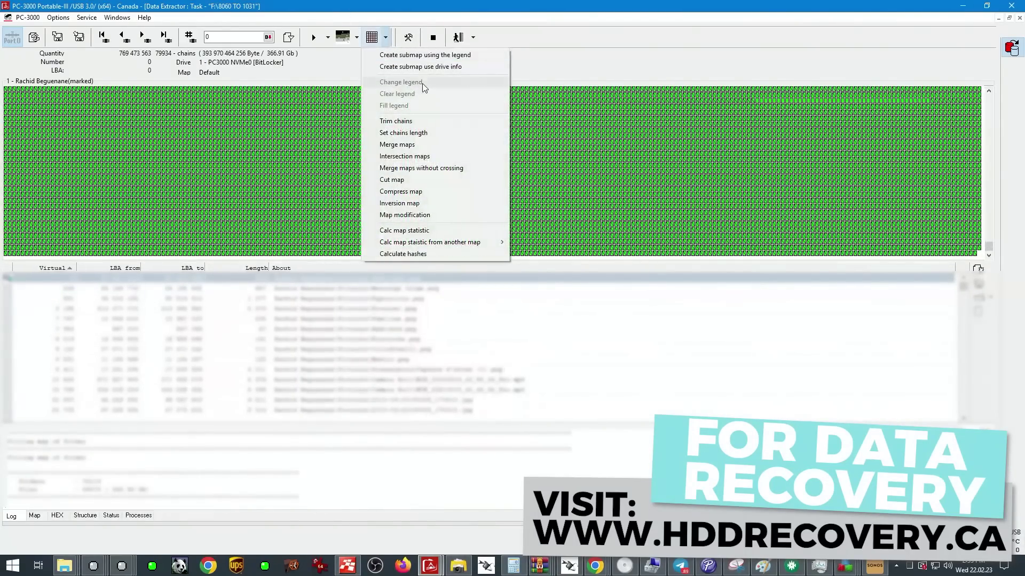
pyautogui.click(430, 67)
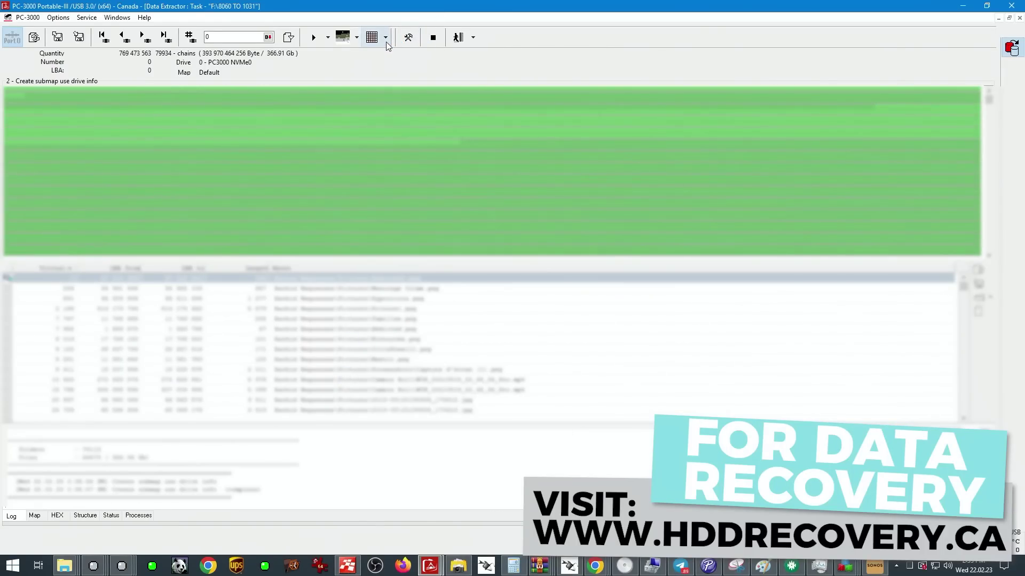
# - Create a legend-based submap of unread and error sectors, which comes out empty
pyautogui.click(386, 41)
pyautogui.click(410, 56)
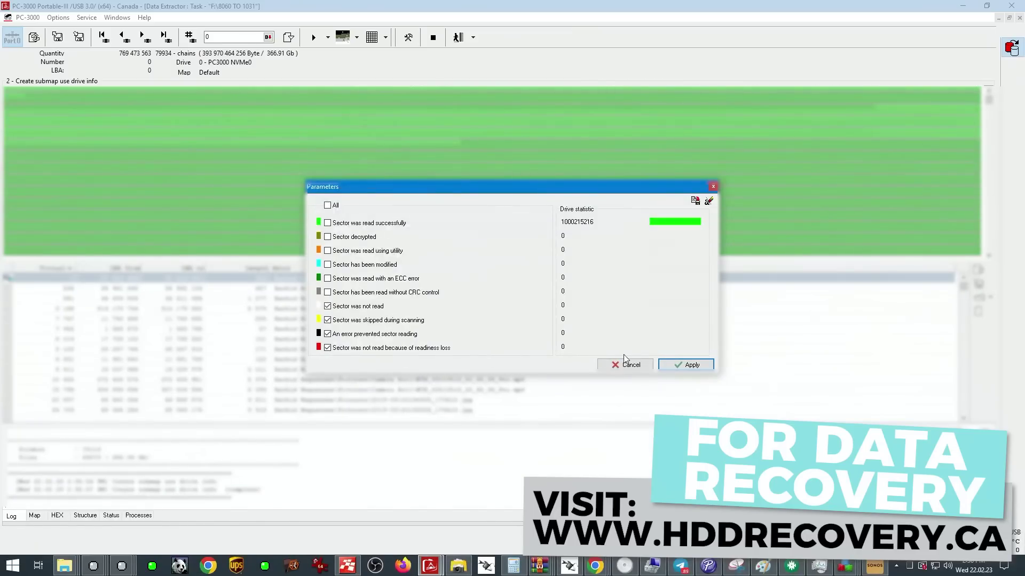
pyautogui.click(677, 370)
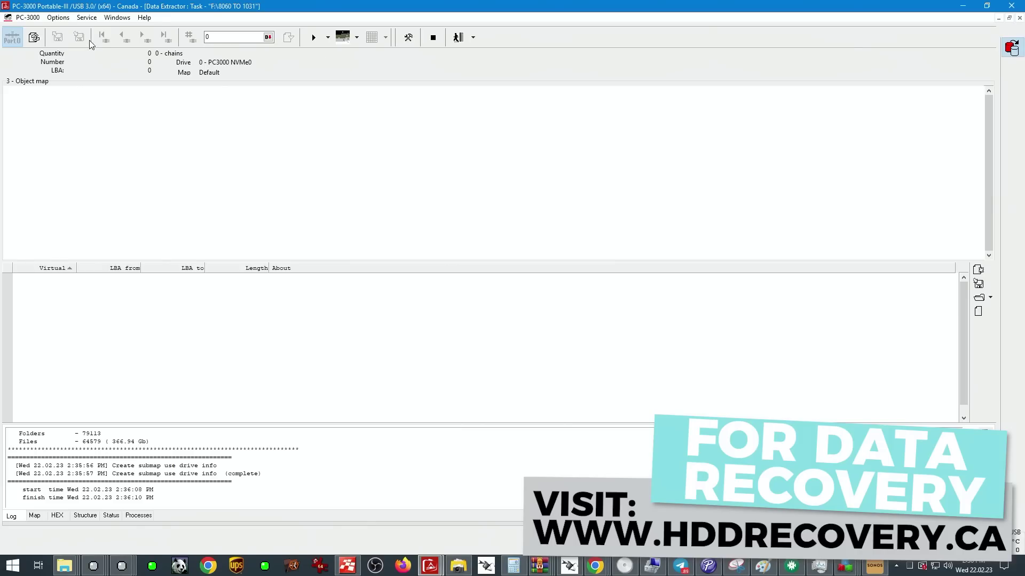
pyautogui.click(58, 18)
pyautogui.click(96, 63)
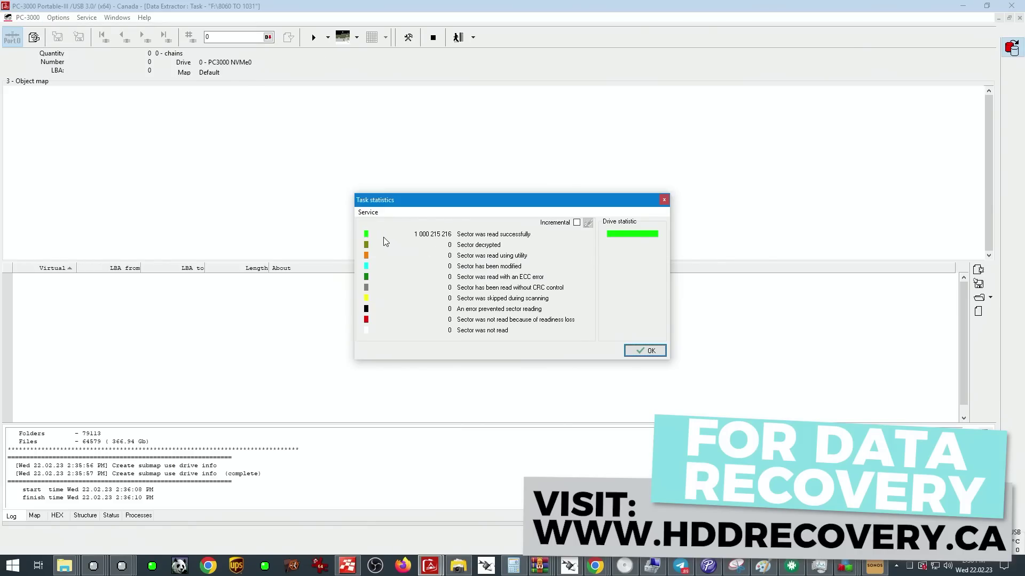